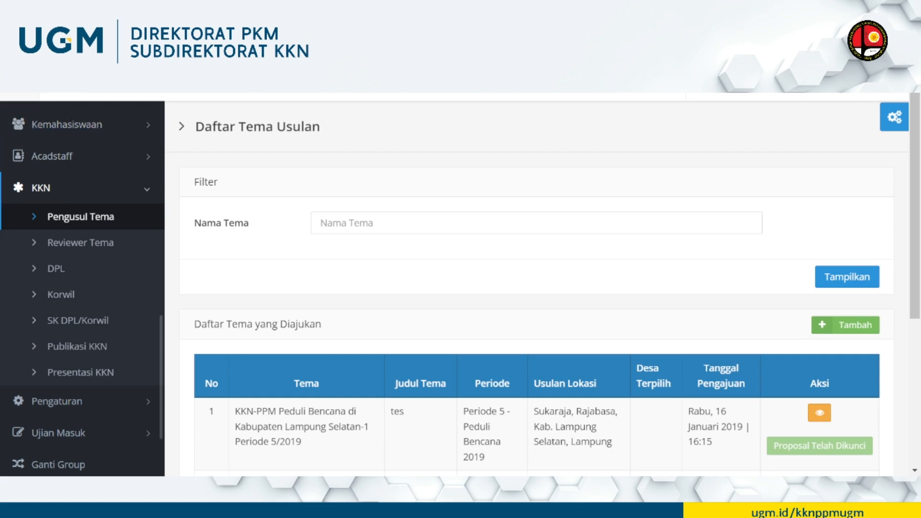
Start a new theme proposal from the KKN Pengusul Tema list.
{"action": "left_click", "coordinate": [77, 214]}
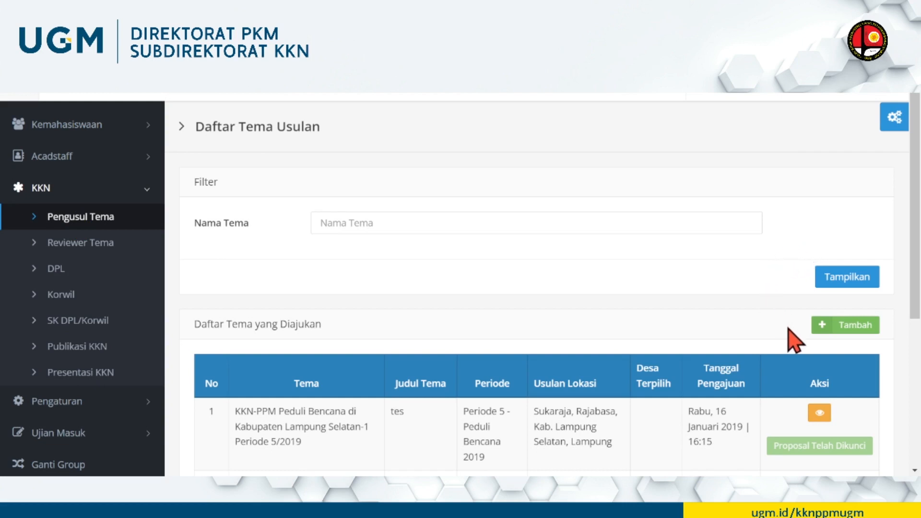
{"action": "left_click", "coordinate": [854, 332]}
{"action": "scroll", "coordinate": [617, 300], "scroll_direction": "down", "scroll_amount": 3}
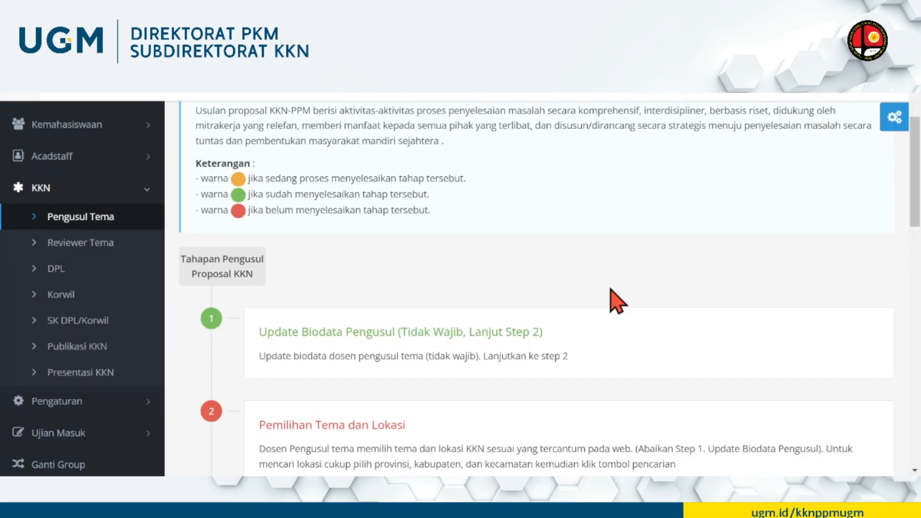
Review the proposal stages and the guide links, and open the Pemilihan Tema dan Lokasi stage.
{"action": "scroll", "coordinate": [617, 301], "scroll_direction": "down", "scroll_amount": 1}
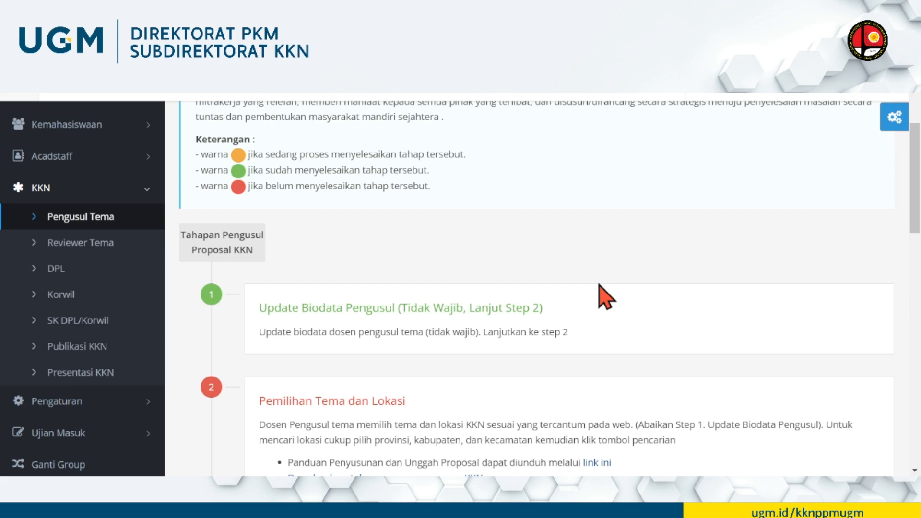
{"action": "scroll", "coordinate": [606, 297], "scroll_direction": "down", "scroll_amount": 1}
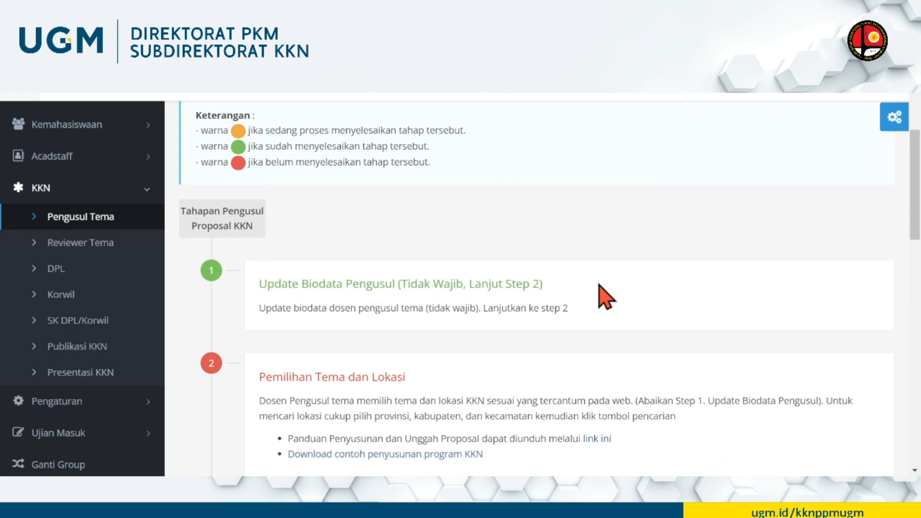
{"action": "scroll", "coordinate": [606, 298], "scroll_direction": "down", "scroll_amount": 1}
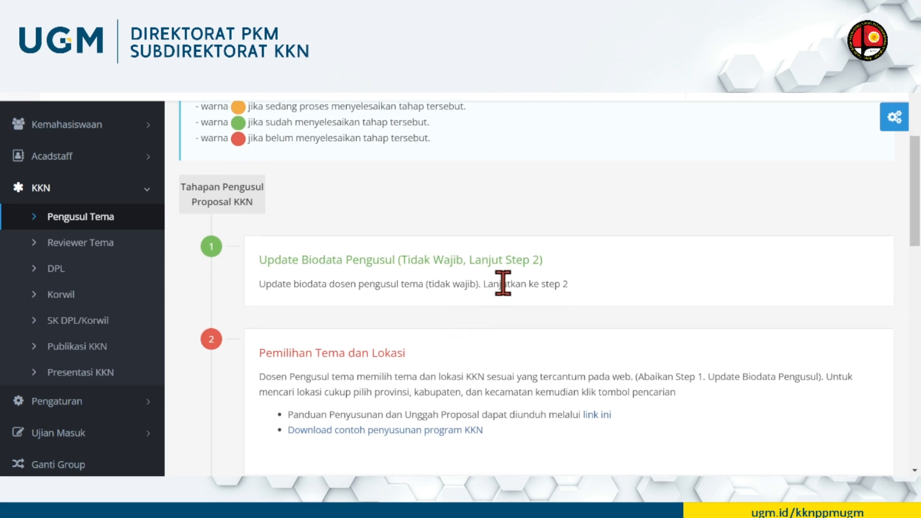
{"action": "scroll", "coordinate": [499, 283], "scroll_direction": "down", "scroll_amount": 1}
{"action": "scroll", "coordinate": [425, 327], "scroll_direction": "down", "scroll_amount": 1}
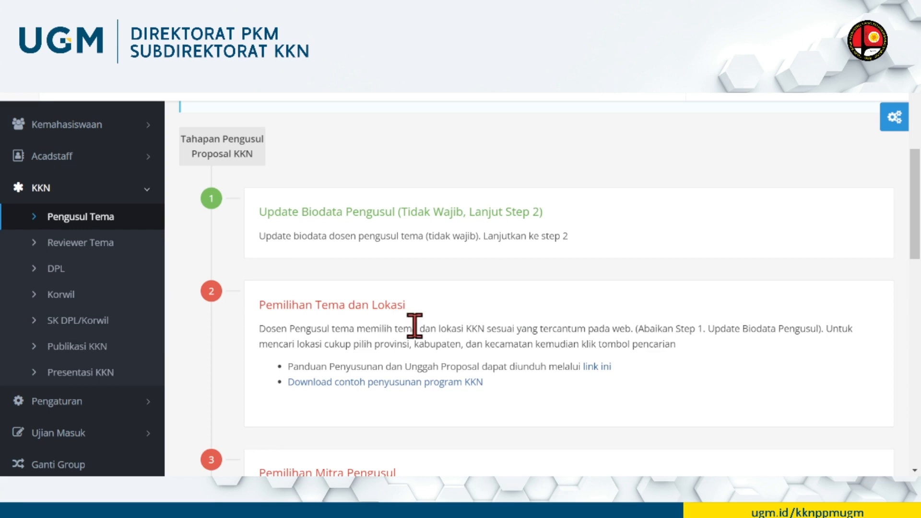
{"action": "left_click_drag", "start_coordinate": [288, 366], "coordinate": [617, 379]}
{"action": "left_click", "coordinate": [282, 395]}
{"action": "left_click", "coordinate": [382, 306]}
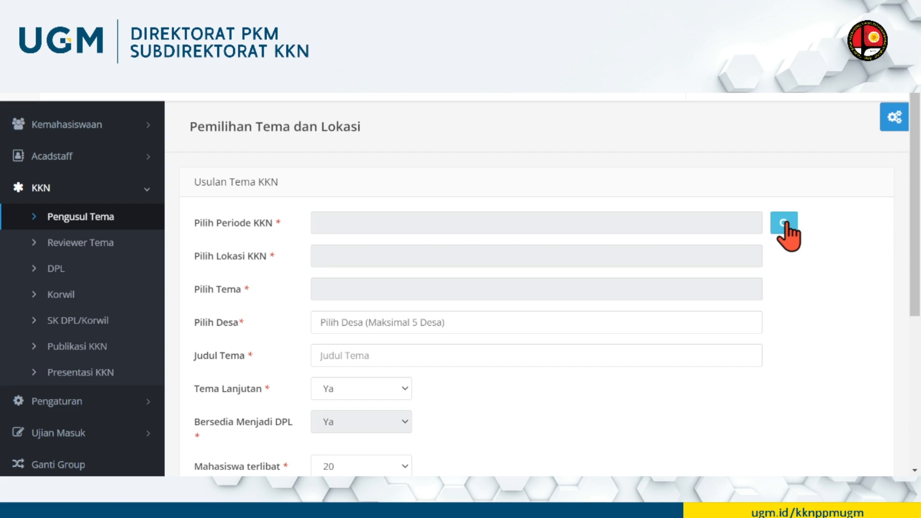
Open the theme and location search and set the period to Periode 2-2022 (Juli-Agustus2022) 2022.
{"action": "left_click", "coordinate": [783, 223]}
{"action": "left_click", "coordinate": [514, 181]}
{"action": "left_click", "coordinate": [487, 254]}
Set the region filter to province DI Yogyakarta, Kab. Sleman, and district Turi.
{"action": "left_click", "coordinate": [613, 215]}
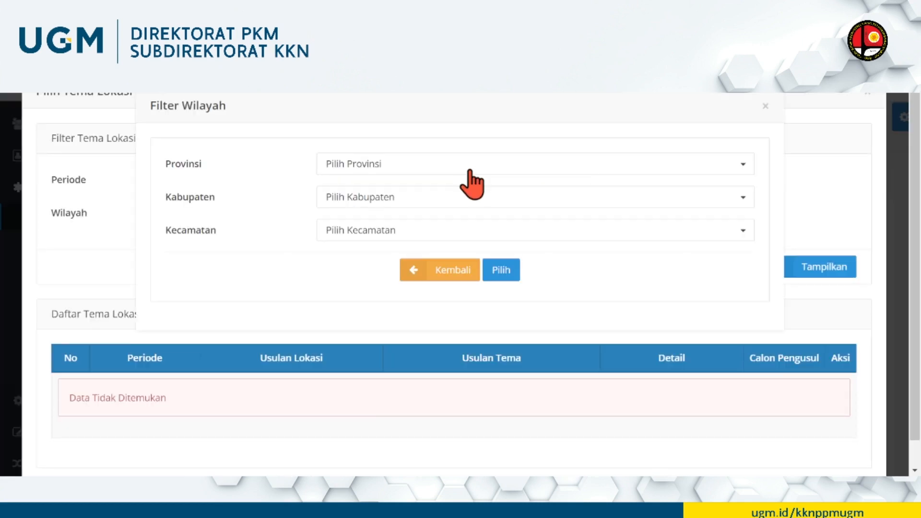
{"action": "left_click", "coordinate": [469, 166]}
{"action": "left_click", "coordinate": [386, 258]}
{"action": "left_click", "coordinate": [399, 197]}
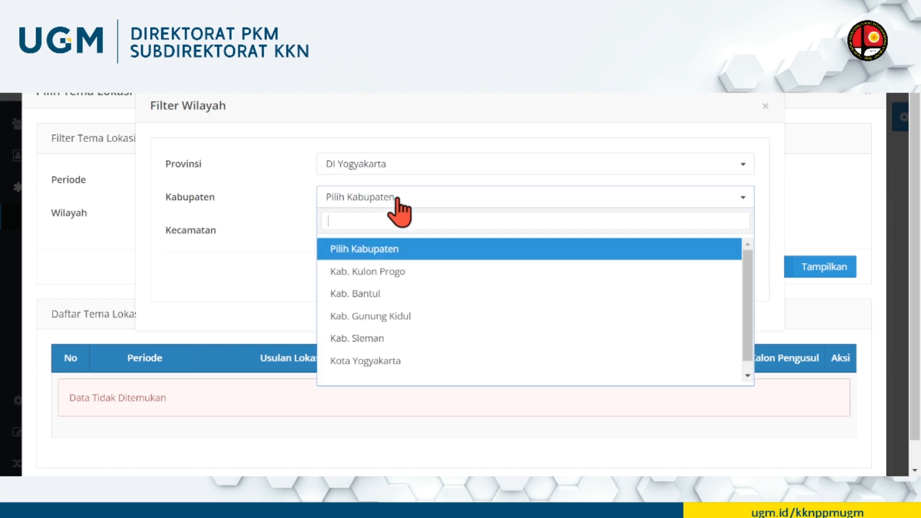
{"action": "type", "text": "s"}
{"action": "key", "text": "Return"}
{"action": "left_click", "coordinate": [381, 233]}
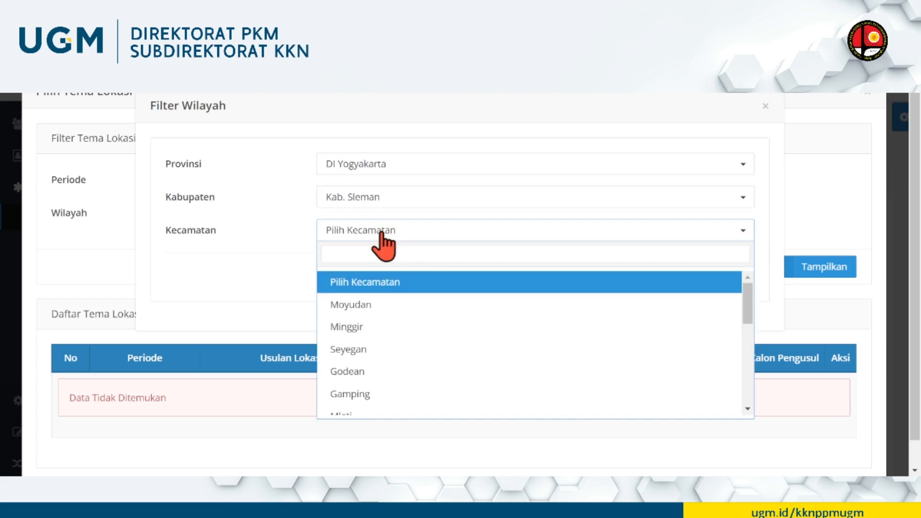
{"action": "type", "text": "tu"}
{"action": "key", "text": "Return"}
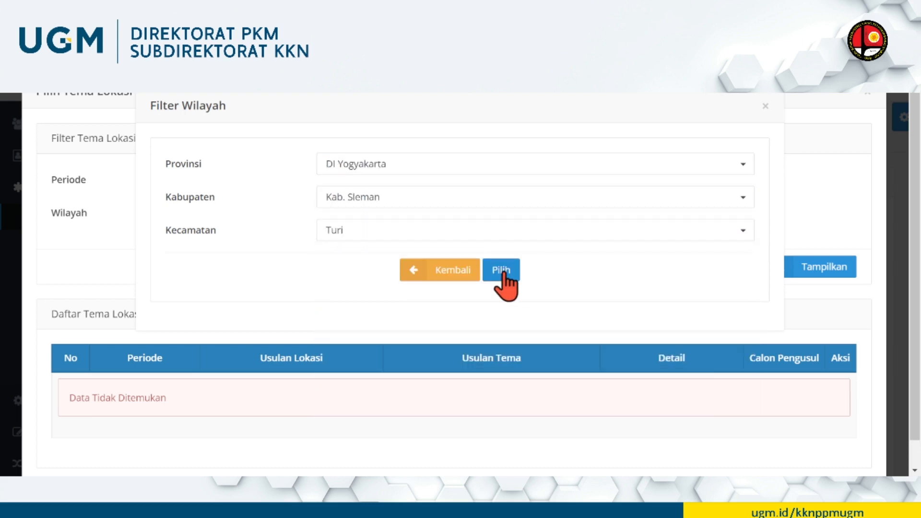
{"action": "left_click", "coordinate": [503, 272]}
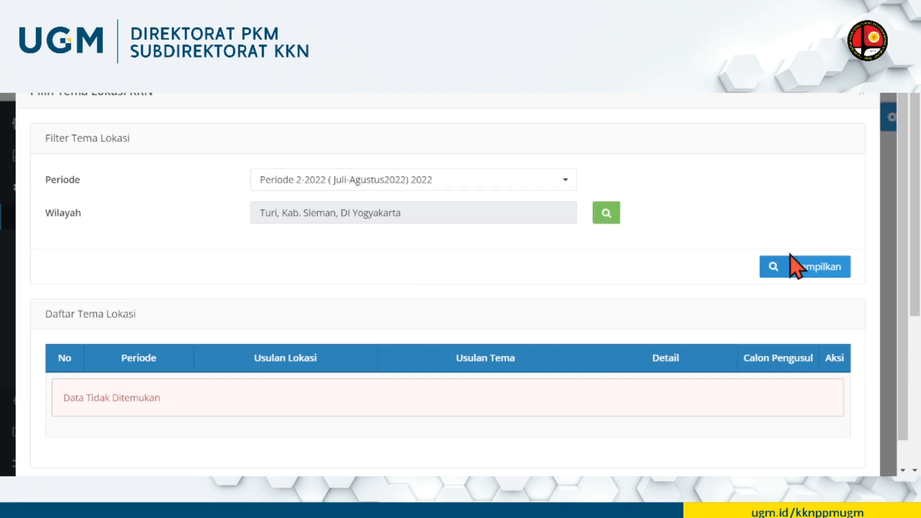
List the themes for the chosen period and region, and read the numbered themes proposed for Turi.
{"action": "left_click", "coordinate": [813, 276]}
{"action": "scroll", "coordinate": [695, 305], "scroll_direction": "down", "scroll_amount": 2}
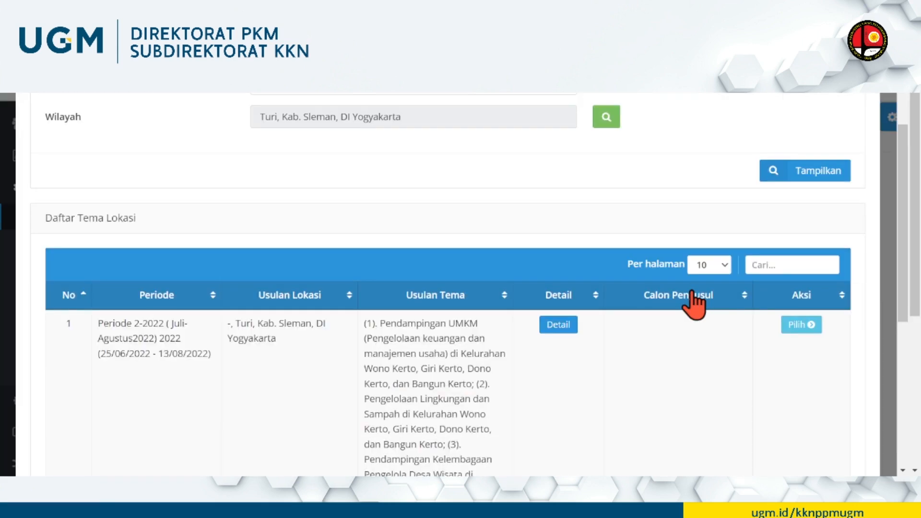
{"action": "scroll", "coordinate": [694, 305], "scroll_direction": "down", "scroll_amount": 1}
{"action": "scroll", "coordinate": [698, 303], "scroll_direction": "down", "scroll_amount": 2}
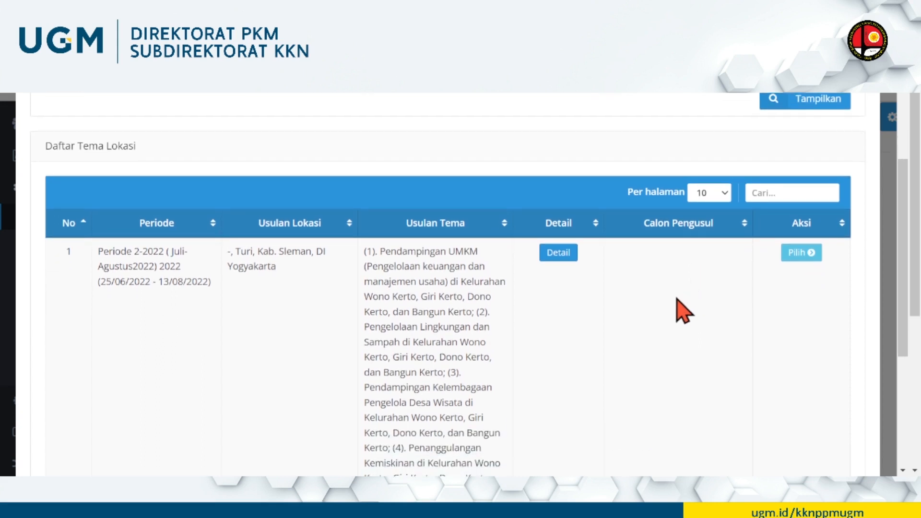
{"action": "scroll", "coordinate": [684, 311], "scroll_direction": "down", "scroll_amount": 1}
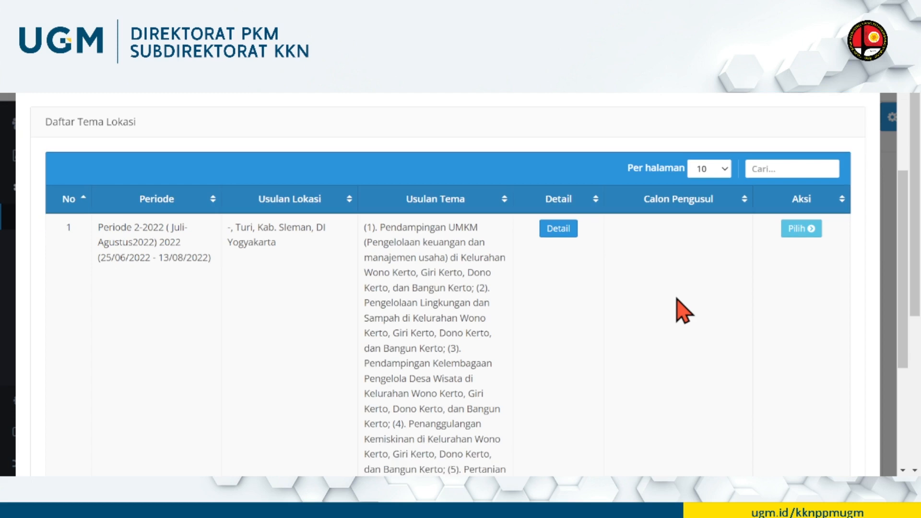
{"action": "scroll", "coordinate": [684, 311], "scroll_direction": "down", "scroll_amount": 2}
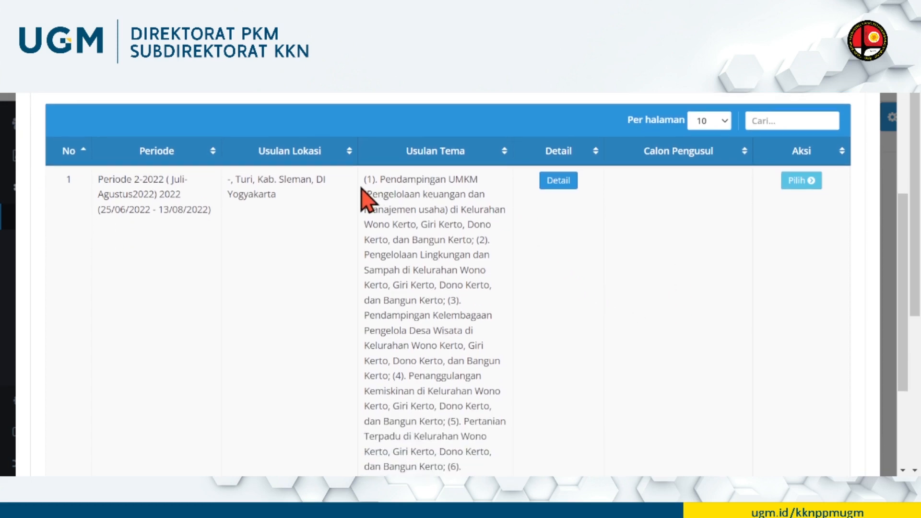
{"action": "left_click_drag", "start_coordinate": [363, 180], "coordinate": [379, 181]}
{"action": "left_click_drag", "start_coordinate": [479, 239], "coordinate": [490, 240]}
{"action": "left_click_drag", "start_coordinate": [451, 301], "coordinate": [461, 301]}
Examine the Turi theme's details, including potential, problems, local government support, SDG numbers and earlier documents.
{"action": "left_click", "coordinate": [559, 183]}
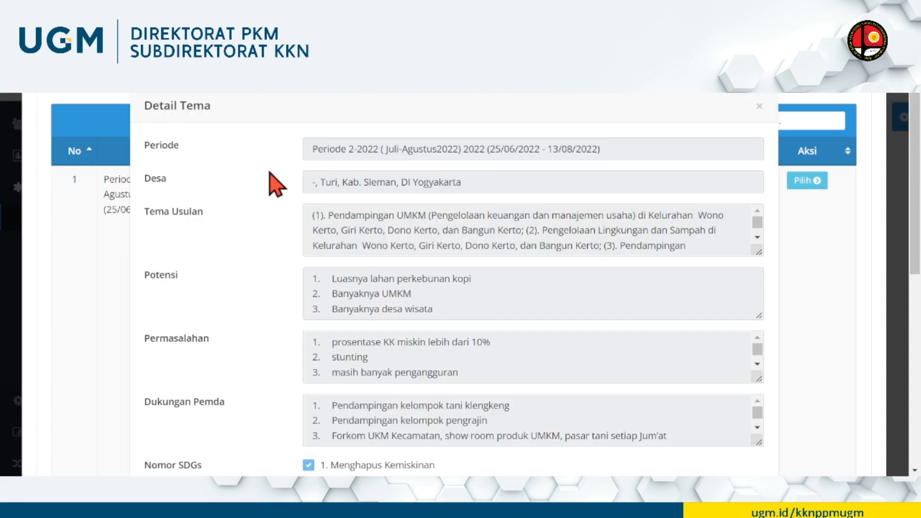
{"action": "scroll", "coordinate": [280, 183], "scroll_direction": "down", "scroll_amount": 1}
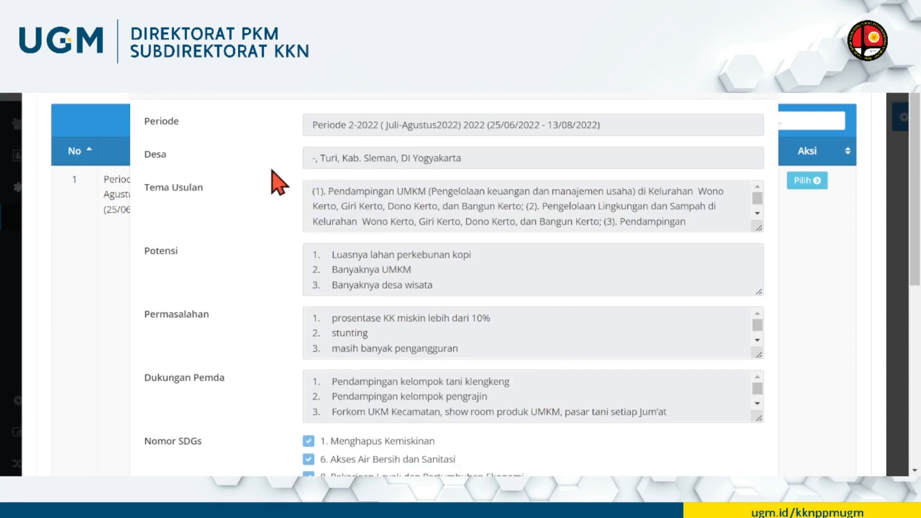
{"action": "scroll", "coordinate": [307, 273], "scroll_direction": "down", "scroll_amount": 2}
{"action": "scroll", "coordinate": [308, 272], "scroll_direction": "down", "scroll_amount": 1}
{"action": "scroll", "coordinate": [264, 298], "scroll_direction": "down", "scroll_amount": 3}
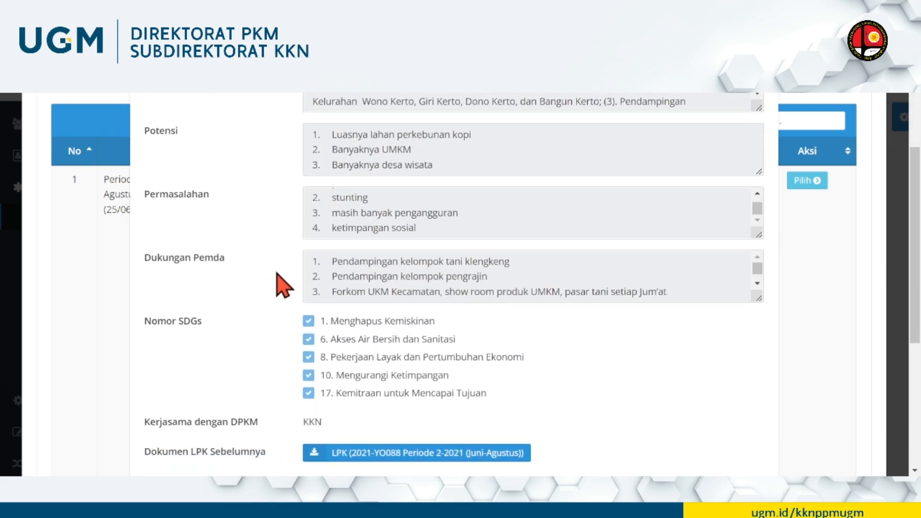
{"action": "scroll", "coordinate": [284, 287], "scroll_direction": "down", "scroll_amount": 2}
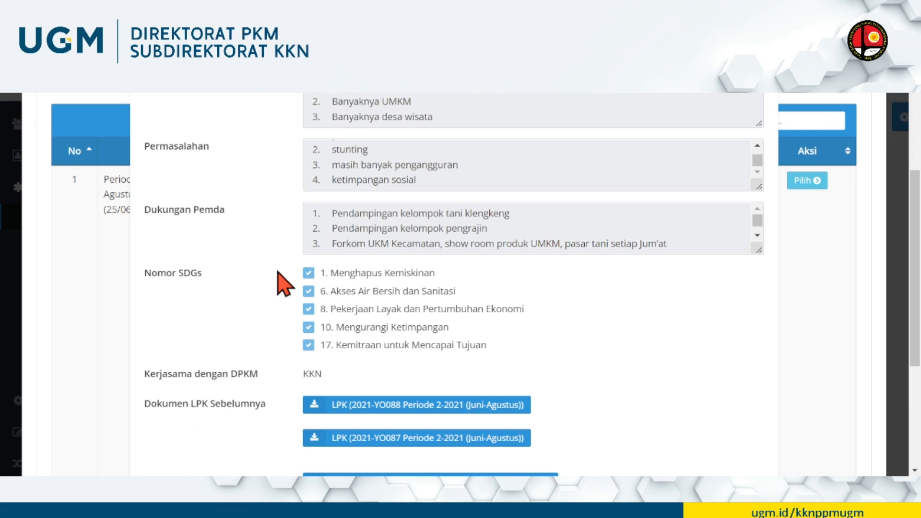
{"action": "scroll", "coordinate": [283, 287], "scroll_direction": "down", "scroll_amount": 7}
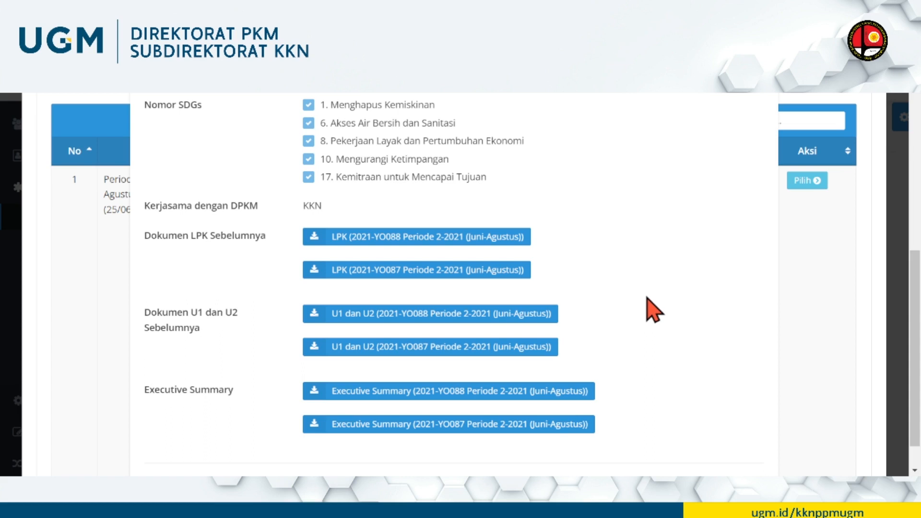
{"action": "scroll", "coordinate": [690, 293], "scroll_direction": "up", "scroll_amount": 1}
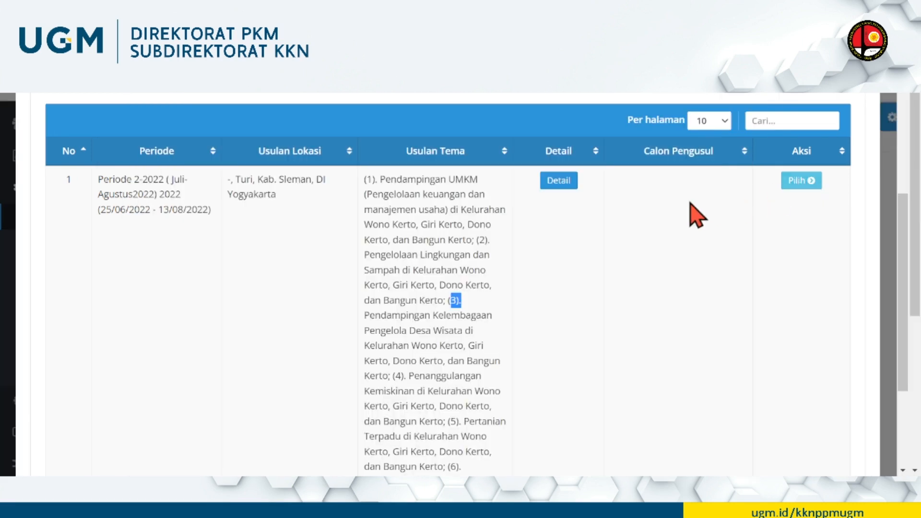
Change the region filter to province Jawa Timur, Kab. Pacitan, and district Arjosari.
{"action": "scroll", "coordinate": [598, 232], "scroll_direction": "up", "scroll_amount": 4}
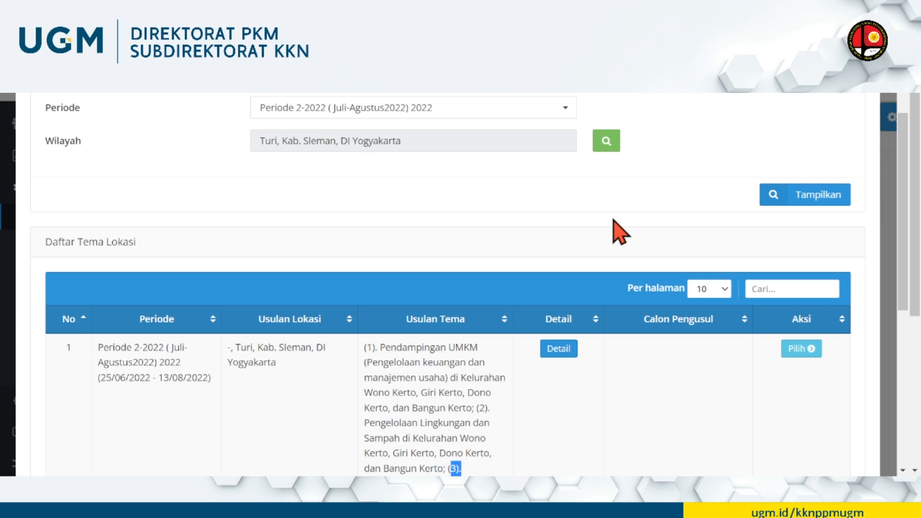
{"action": "left_click", "coordinate": [613, 146]}
{"action": "left_click", "coordinate": [518, 166]}
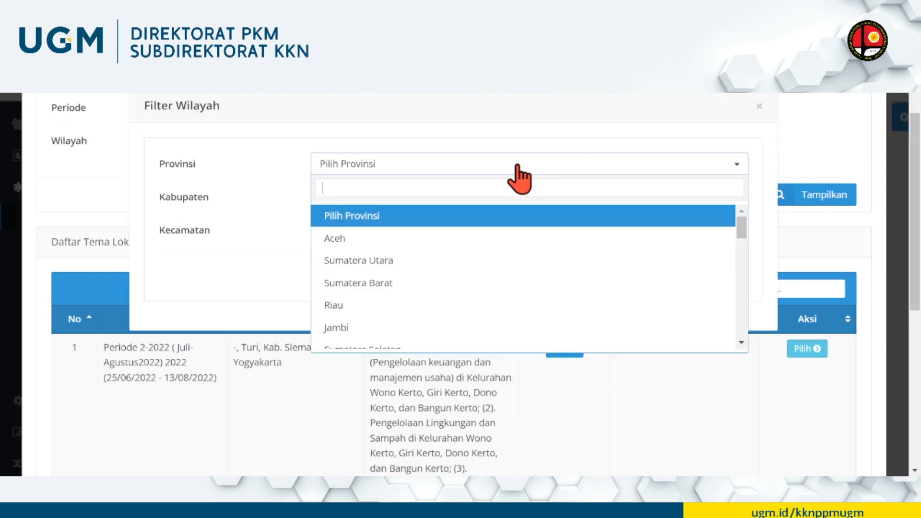
{"action": "type", "text": "jawa tim"}
{"action": "left_click", "coordinate": [485, 211]}
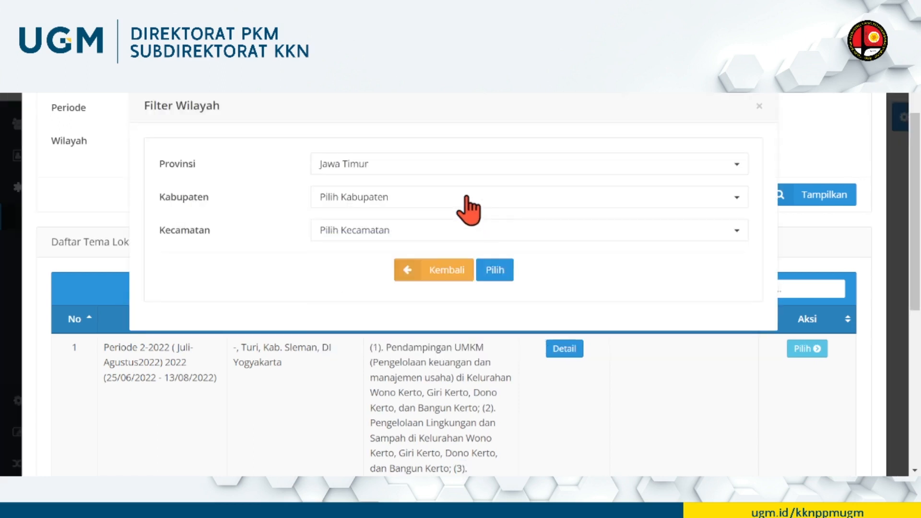
{"action": "left_click", "coordinate": [466, 197]}
{"action": "type", "text": "pacit"}
{"action": "left_click", "coordinate": [406, 248]}
{"action": "left_click", "coordinate": [405, 229]}
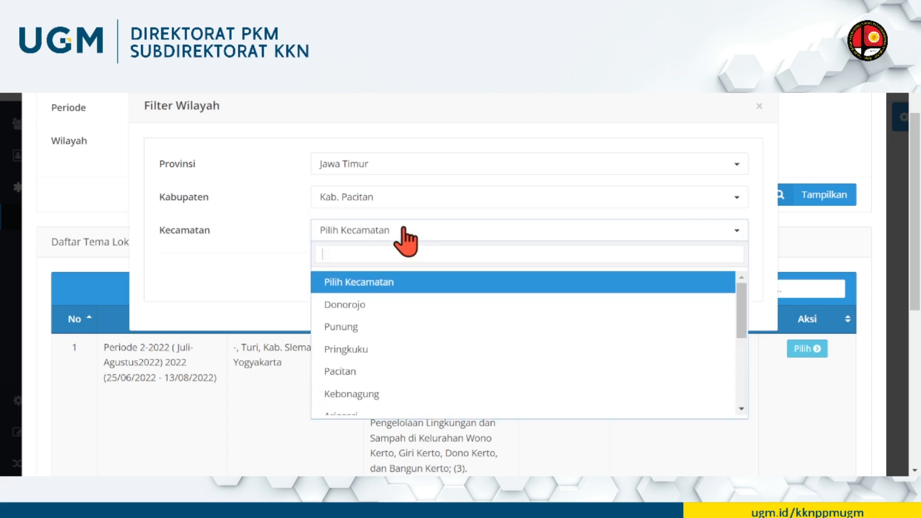
{"action": "type", "text": "ar"}
{"action": "left_click", "coordinate": [488, 286]}
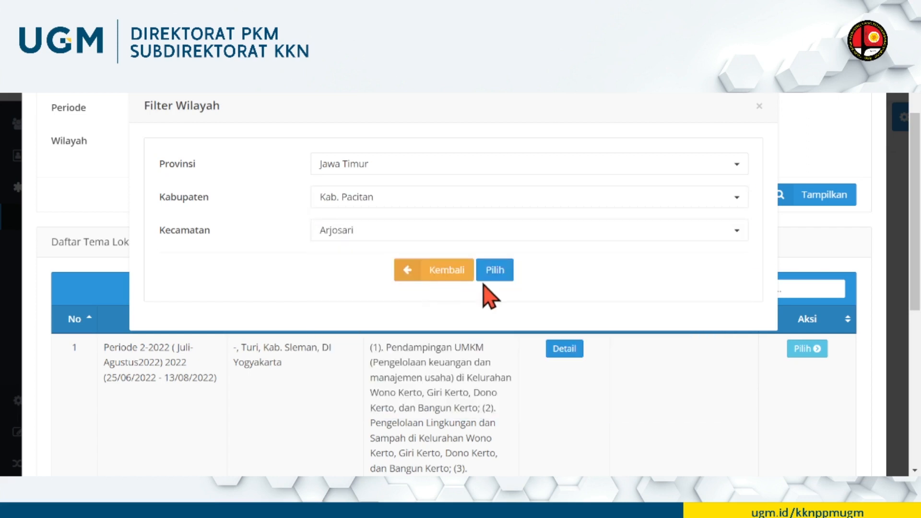
{"action": "left_click", "coordinate": [493, 272]}
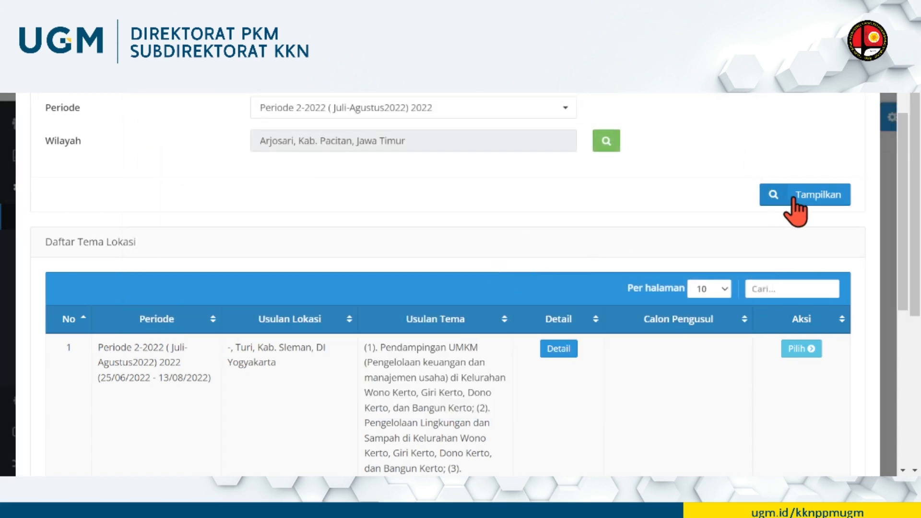
List the Arjosari themes and compare the villages already chosen by each prospective proposer.
{"action": "left_click", "coordinate": [799, 197]}
{"action": "scroll", "coordinate": [671, 185], "scroll_direction": "down", "scroll_amount": 3}
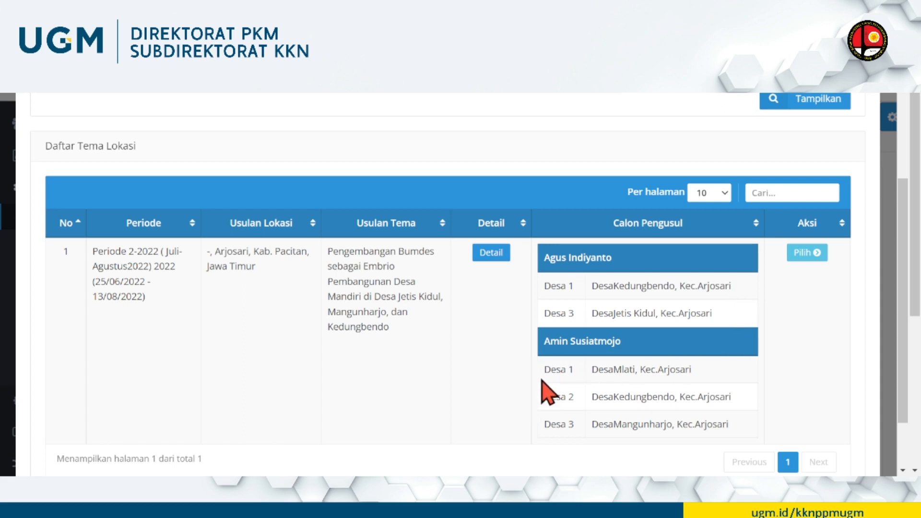
{"action": "left_click_drag", "start_coordinate": [546, 286], "coordinate": [731, 287]}
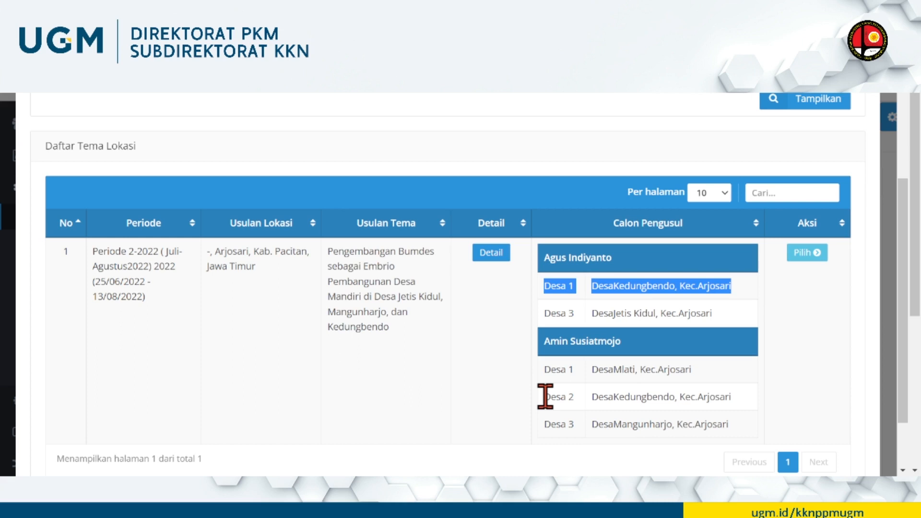
{"action": "left_click_drag", "start_coordinate": [545, 397], "coordinate": [718, 412]}
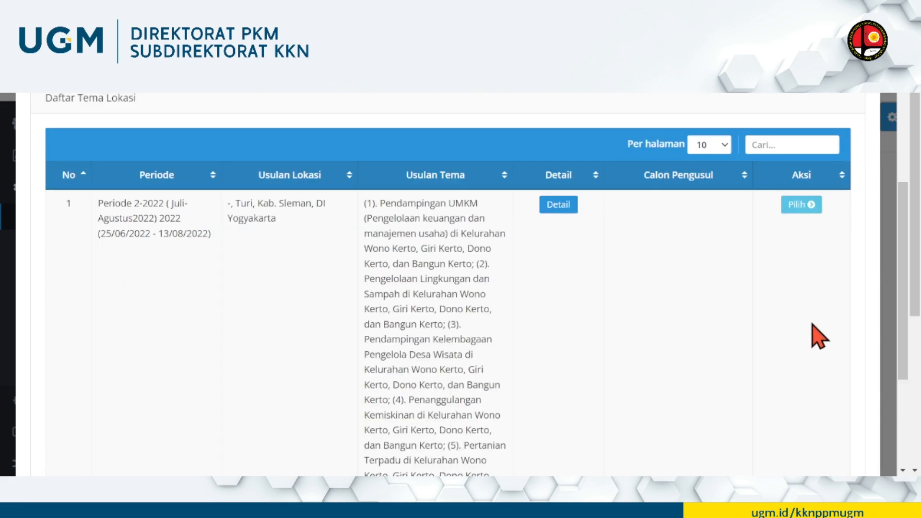
Choose the Turi theme for the proposal and add the villages Desa Bangun Kerto and Desa Donokerto, Kec. Turi.
{"action": "left_click", "coordinate": [801, 205]}
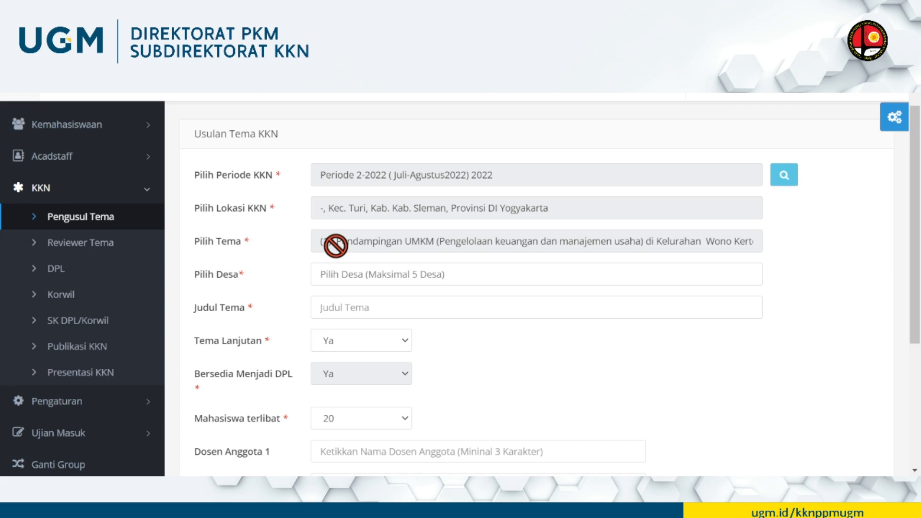
{"action": "left_click", "coordinate": [326, 277]}
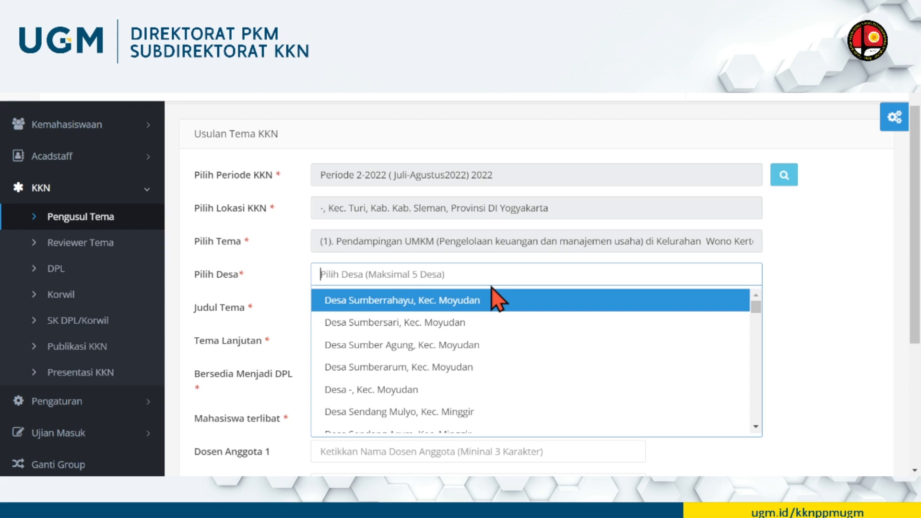
{"action": "type", "text": "turi"}
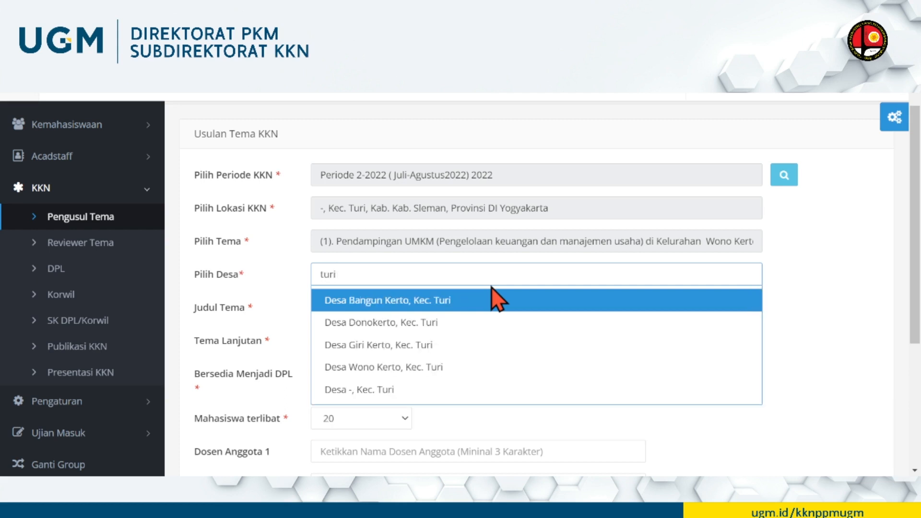
{"action": "left_click", "coordinate": [489, 303]}
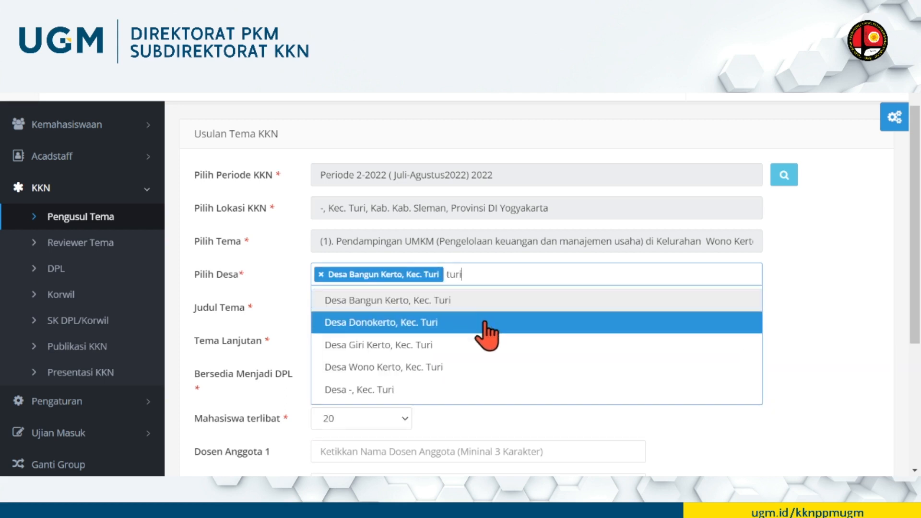
{"action": "left_click", "coordinate": [486, 327]}
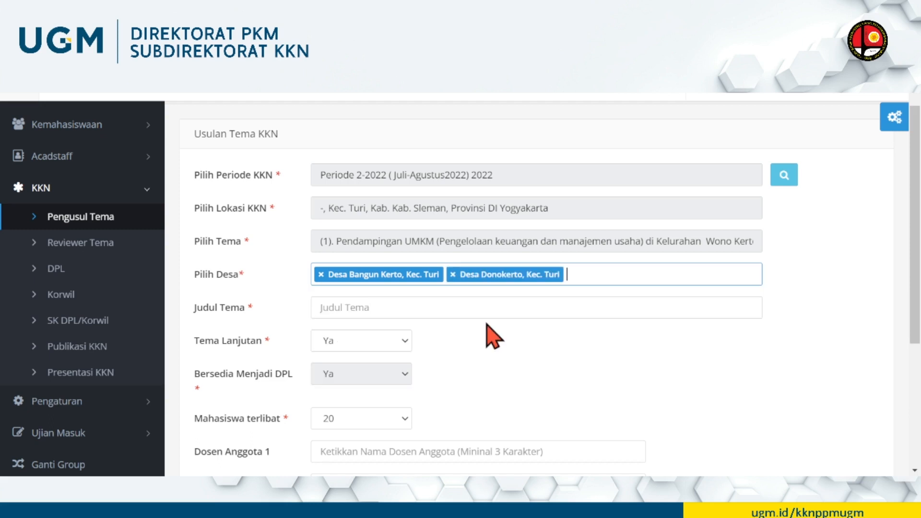
Enter the title "Pengembangan Potensi Kelurahan Bangunkerto dan Wonokerto, Kapanewon Turi, Kabupaten Sleman, DIY menjadi Embrio Desa Wisata secara Daring", with Tema Lanjutan Ya and 30 students.
{"action": "left_click", "coordinate": [354, 307]}
{"action": "key", "text": "ctrl+v"}
{"action": "left_click", "coordinate": [385, 339]}
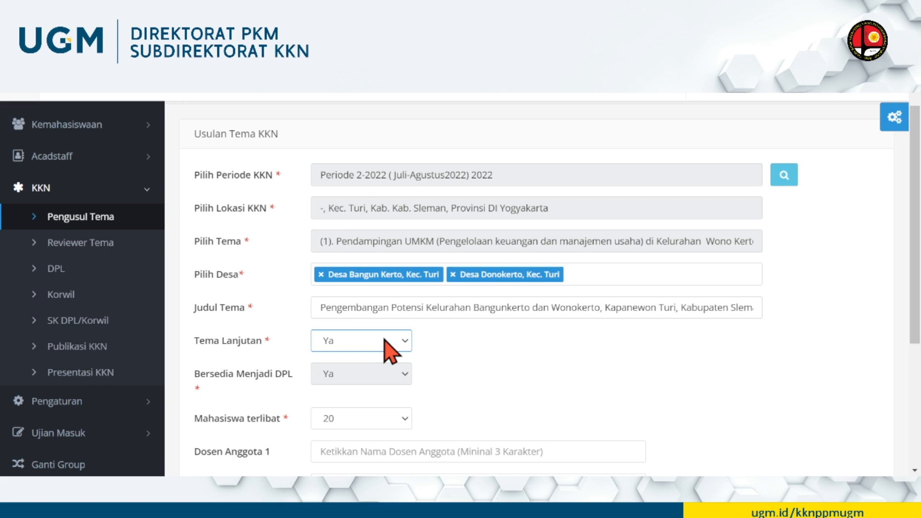
{"action": "scroll", "coordinate": [406, 323], "scroll_direction": "down", "scroll_amount": 2}
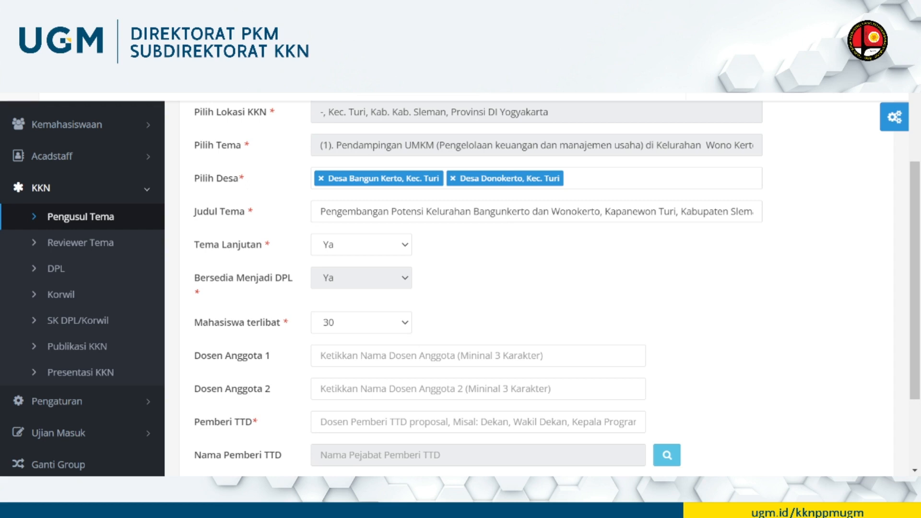
Fill in the full names and academic titles of the two member lecturers, Dosen Anggota 1 and Dosen Anggota 2.
{"action": "left_click", "coordinate": [346, 357]}
{"action": "type", "text": "d"}
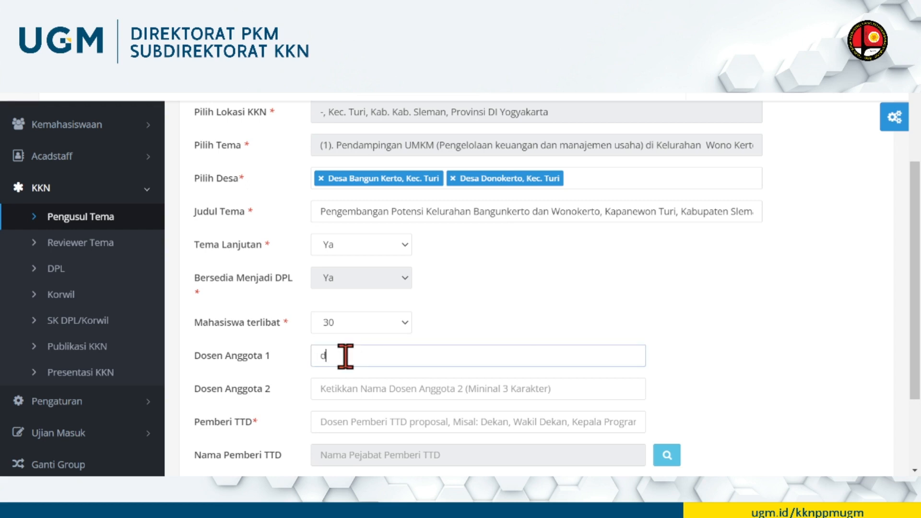
{"action": "left_click", "coordinate": [375, 390]}
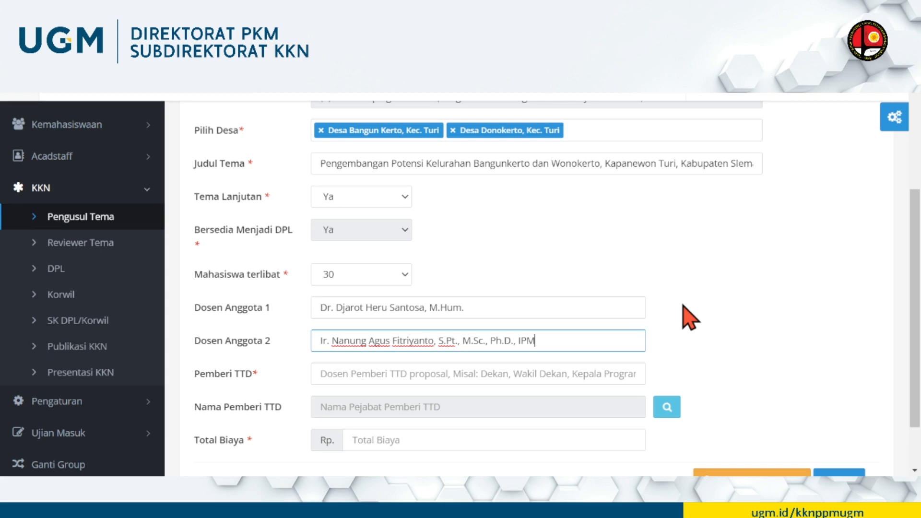
Set the proposal's signatory position to Dekan, then look up the signing official by name and select the matching Fakultas Filsafat employee.
{"action": "left_click", "coordinate": [421, 375]}
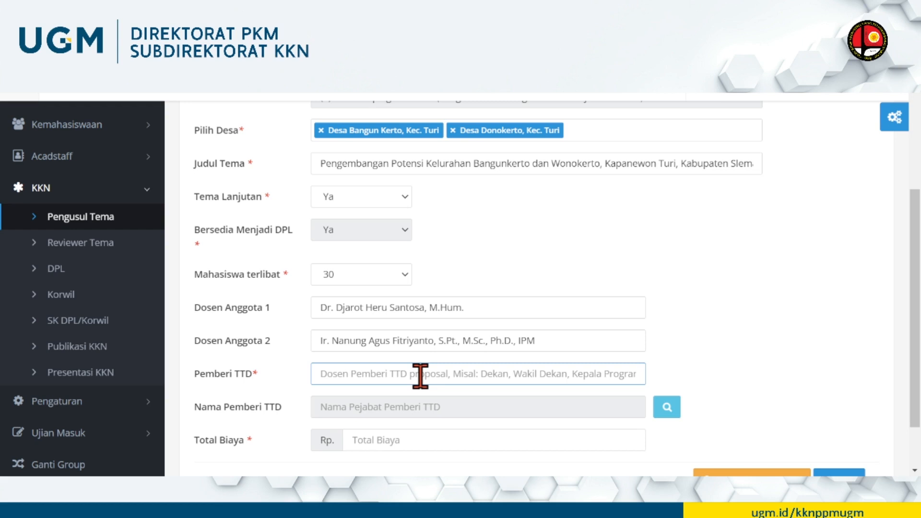
{"action": "type", "text": "Dekan"}
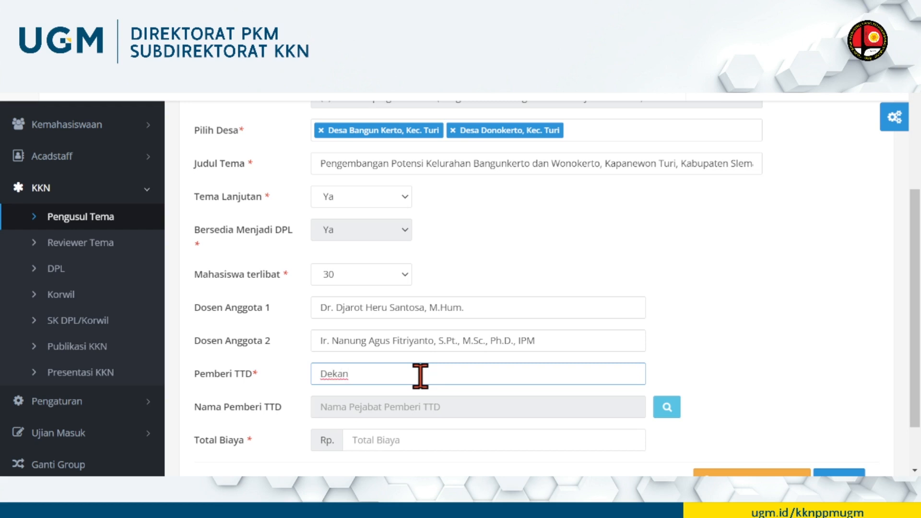
{"action": "left_click", "coordinate": [668, 412]}
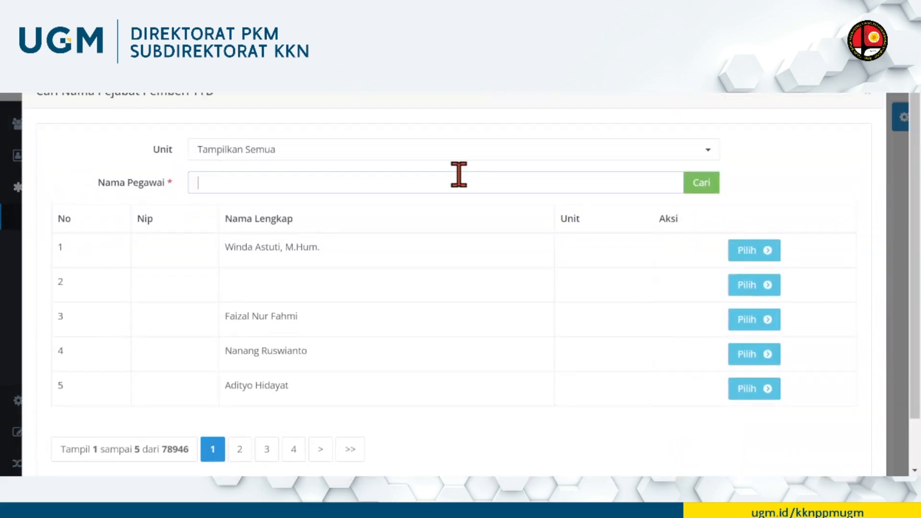
{"action": "type", "text": "siti murt"}
{"action": "left_click", "coordinate": [706, 183]}
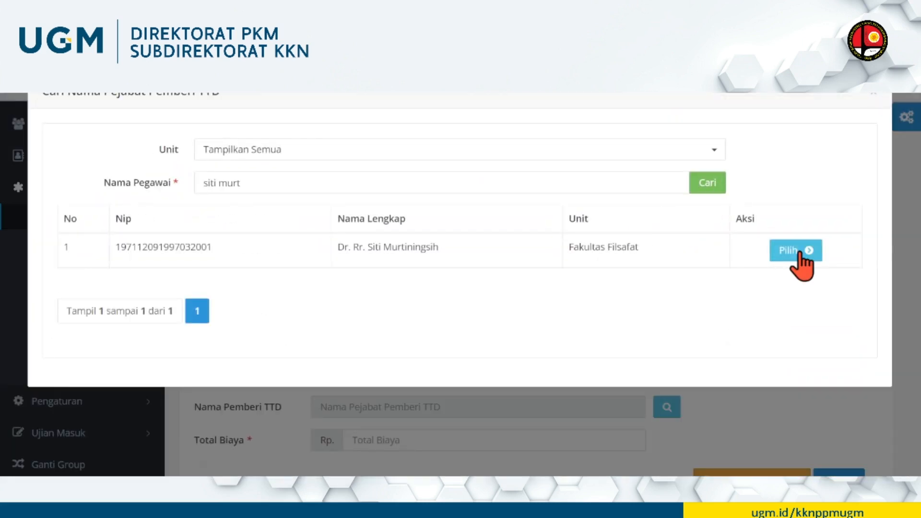
{"action": "left_click", "coordinate": [799, 254]}
Set the total cost to Rp. 15000000, review the completed form, and save the theme proposal.
{"action": "left_click", "coordinate": [415, 386]}
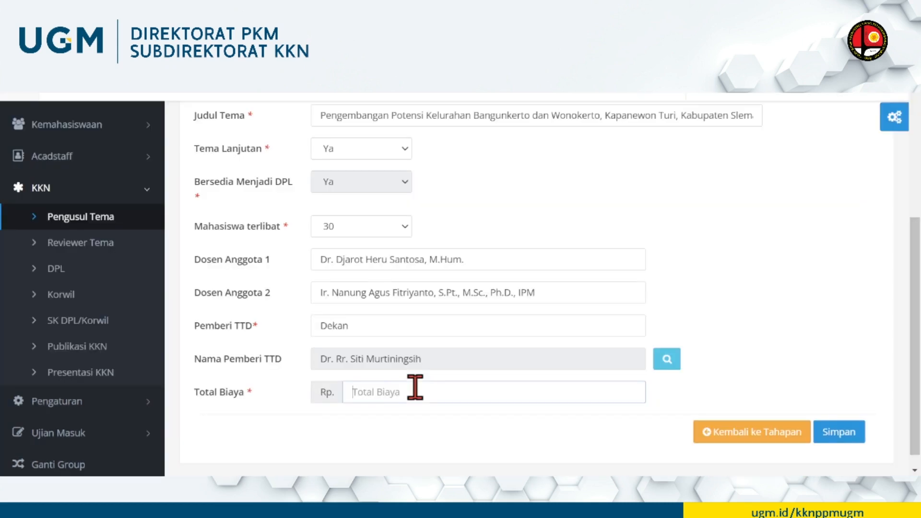
{"action": "type", "text": "15000000"}
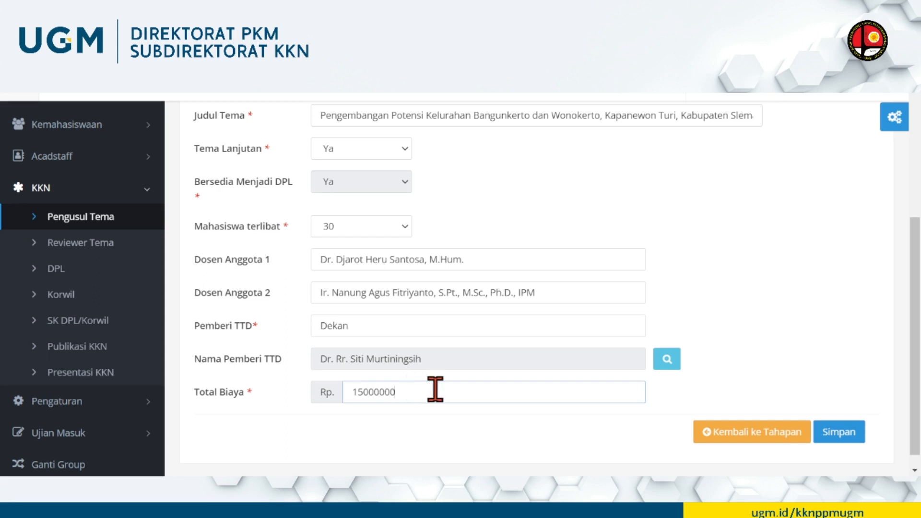
{"action": "scroll", "coordinate": [768, 413], "scroll_direction": "up", "scroll_amount": 2}
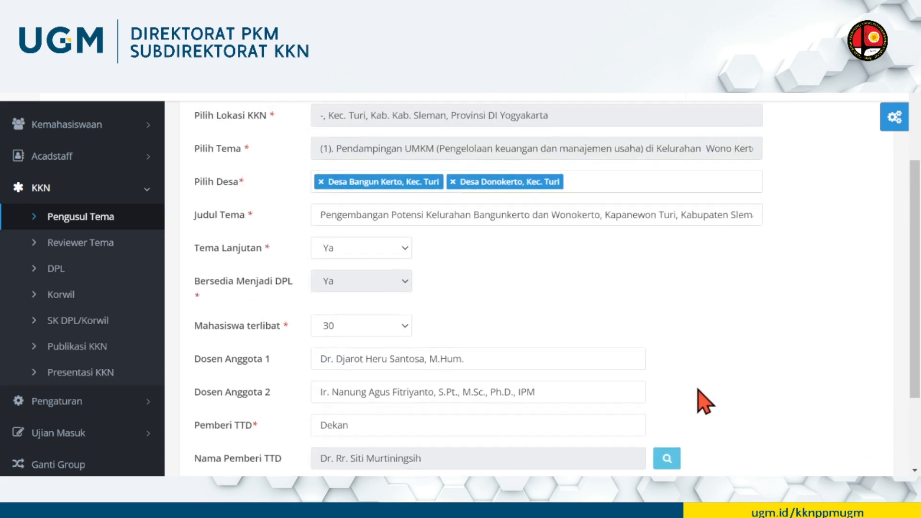
{"action": "scroll", "coordinate": [705, 402], "scroll_direction": "up", "scroll_amount": 3}
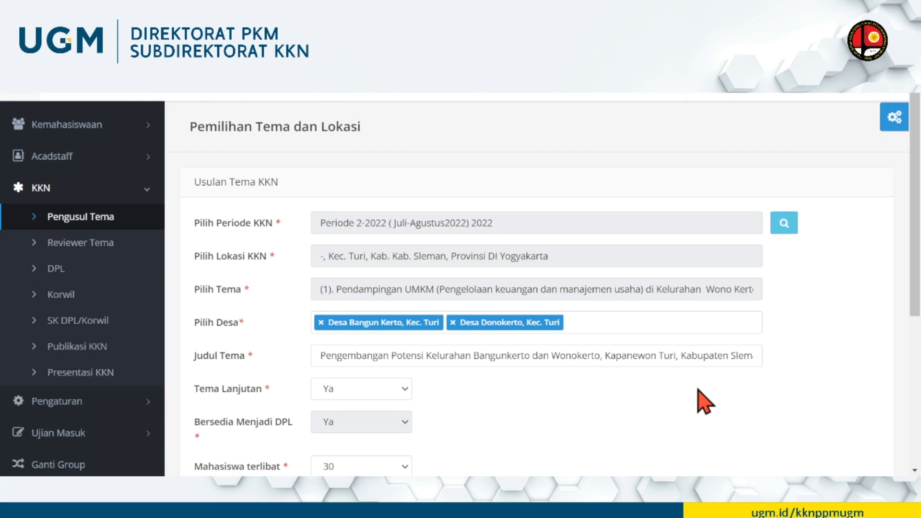
{"action": "scroll", "coordinate": [706, 402], "scroll_direction": "down", "scroll_amount": 5}
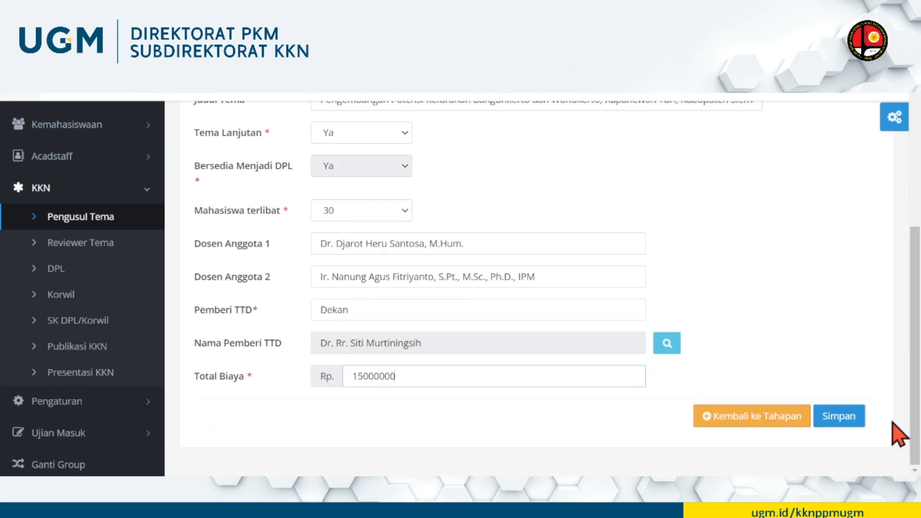
{"action": "left_click", "coordinate": [849, 427]}
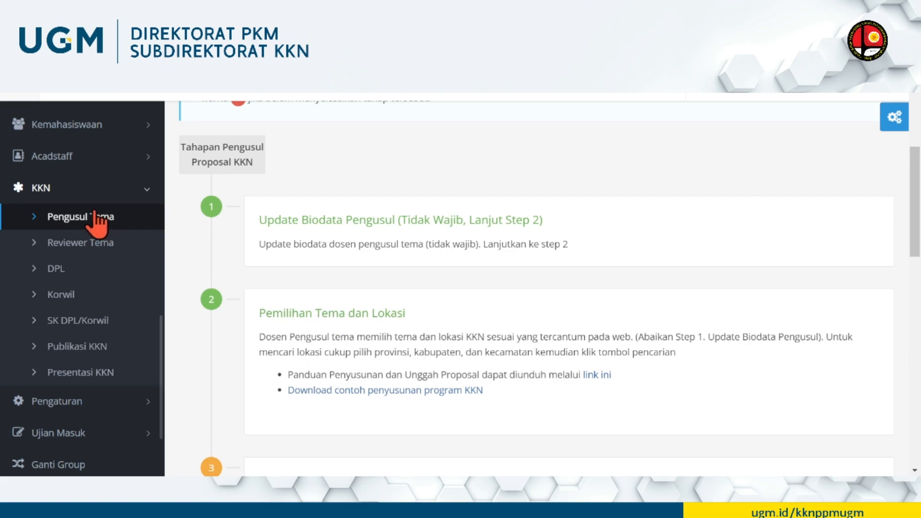
Open the list of submitted themes and check the new proposal's title, selected villages and submission date.
{"action": "left_click", "coordinate": [78, 214]}
{"action": "scroll", "coordinate": [463, 268], "scroll_direction": "down", "scroll_amount": 5}
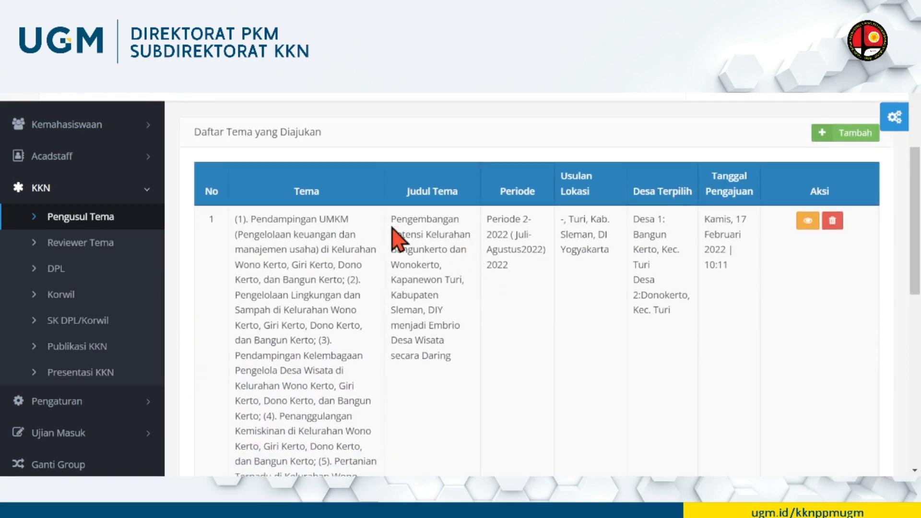
{"action": "left_click_drag", "start_coordinate": [391, 220], "coordinate": [450, 355]}
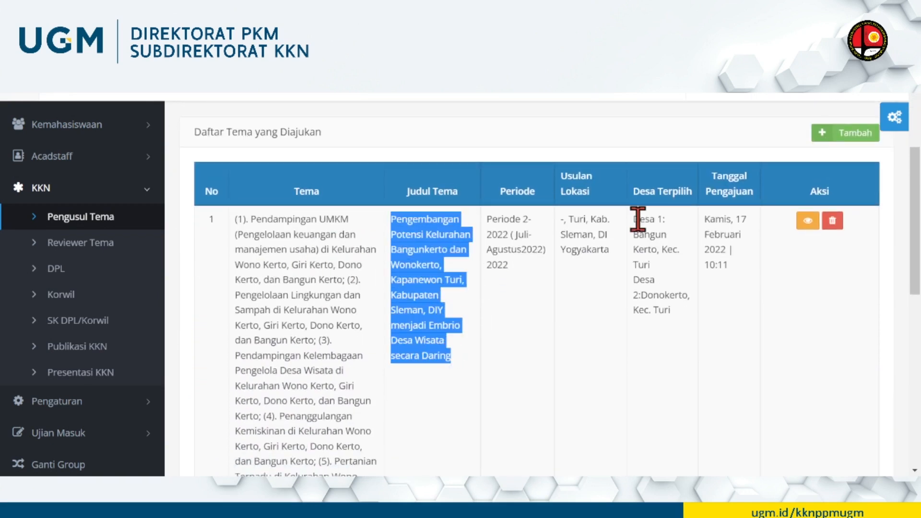
{"action": "left_click_drag", "start_coordinate": [634, 219], "coordinate": [684, 325]}
{"action": "left_click_drag", "start_coordinate": [730, 269], "coordinate": [709, 225]}
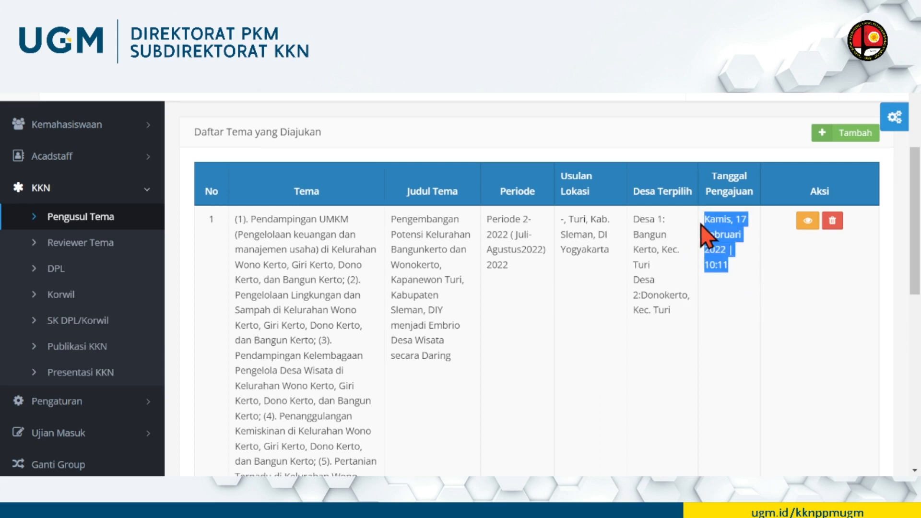
{"action": "left_click", "coordinate": [734, 270]}
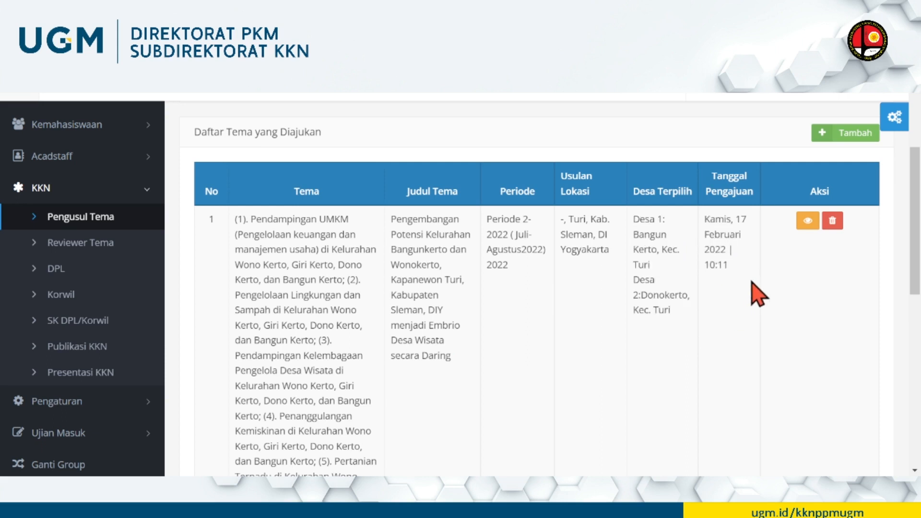